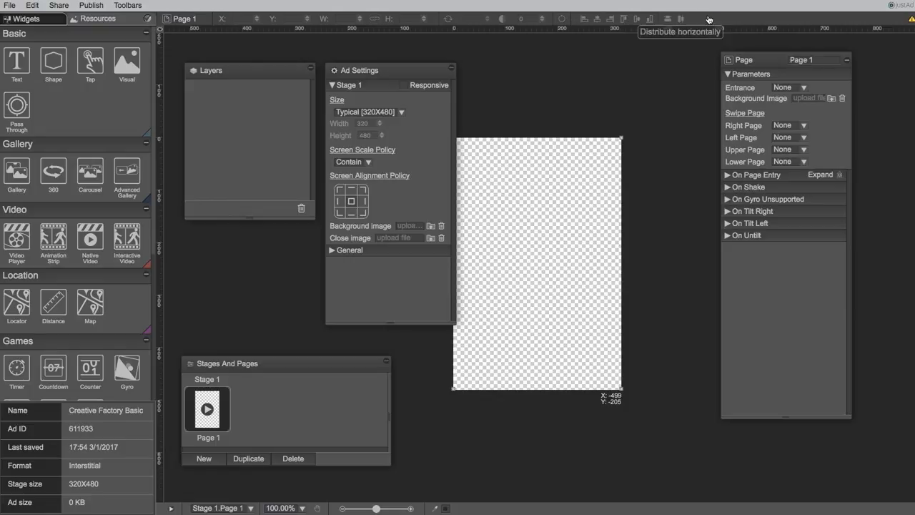
- Check the ad validation alerts and close the list again
{"action": "mouse_move", "coordinate": [686, 29]}
{"action": "left_mouse_down"}
{"action": "mouse_move", "coordinate": [684, 99]}
{"action": "mouse_move", "coordinate": [680, 26]}
{"action": "left_mouse_up"}
{"action": "left_click", "coordinate": [910, 19]}
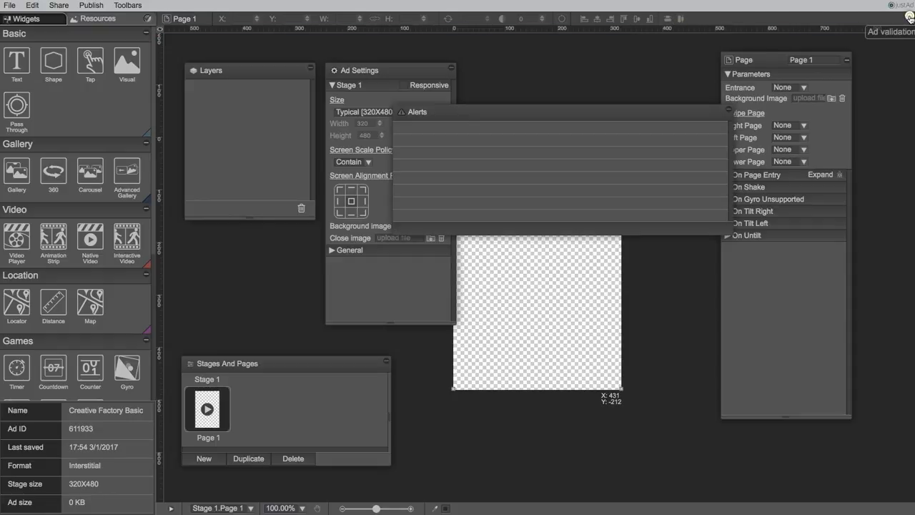
{"action": "left_click", "coordinate": [729, 108]}
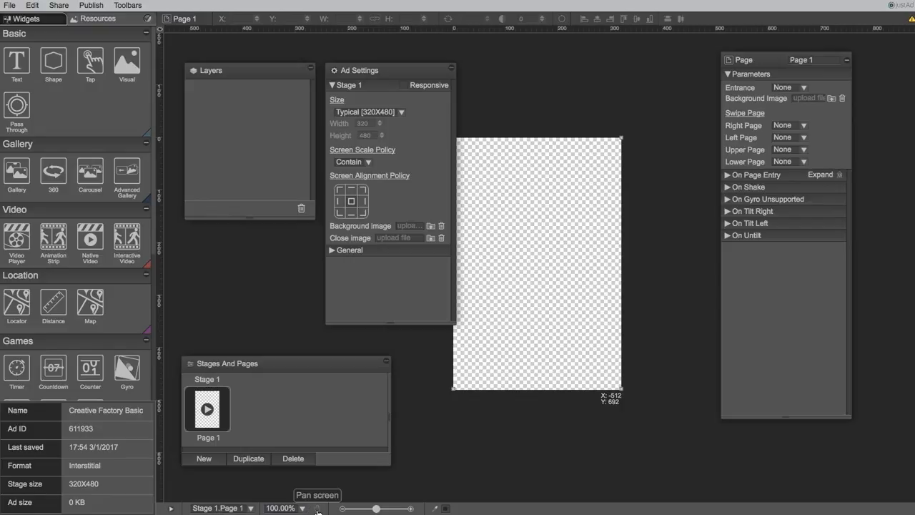
- Zoom the stage view to 104.44% and open the background color choices
{"action": "left_click_drag", "start_coordinate": [376, 509], "coordinate": [375, 508]}
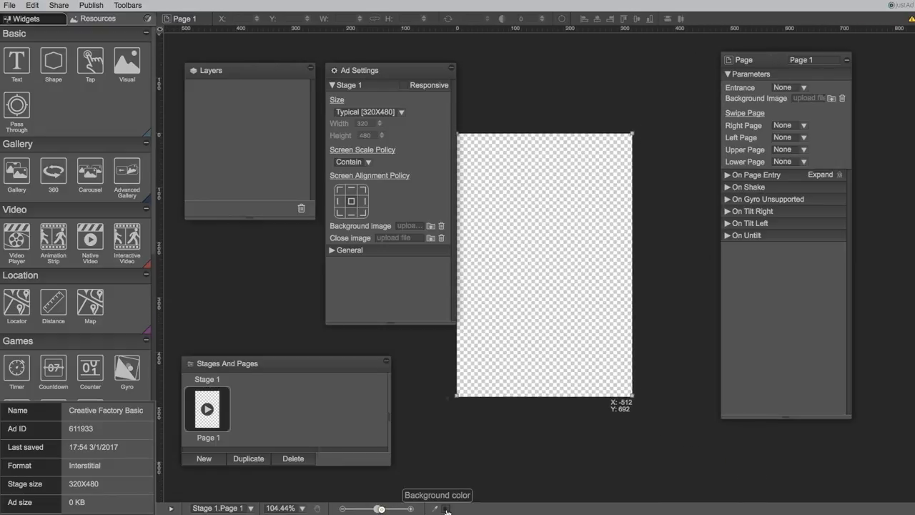
{"action": "left_click", "coordinate": [444, 509]}
{"action": "left_click", "coordinate": [448, 412]}
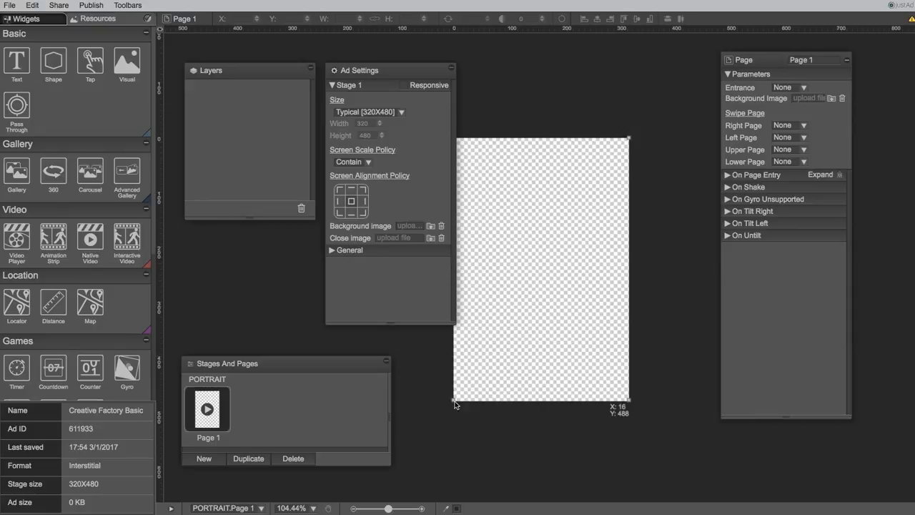
{"action": "right_click", "coordinate": [527, 276]}
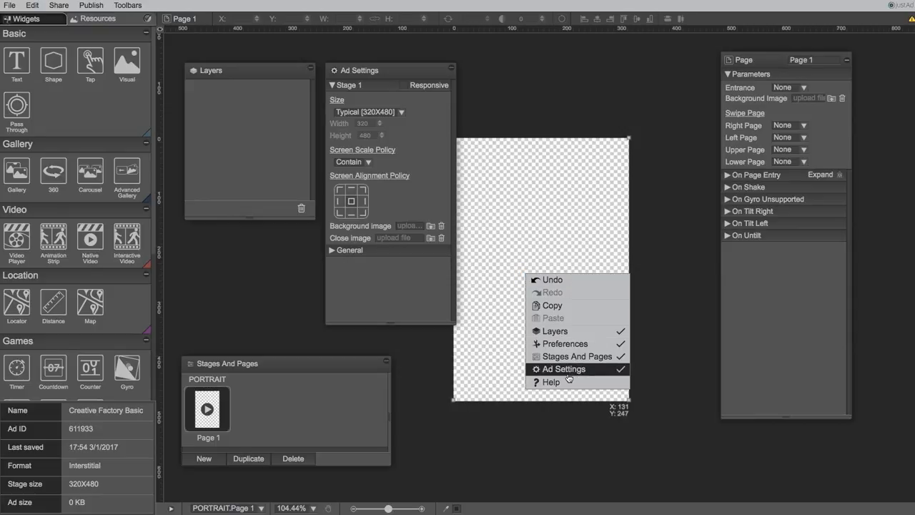
{"action": "left_click", "coordinate": [483, 372]}
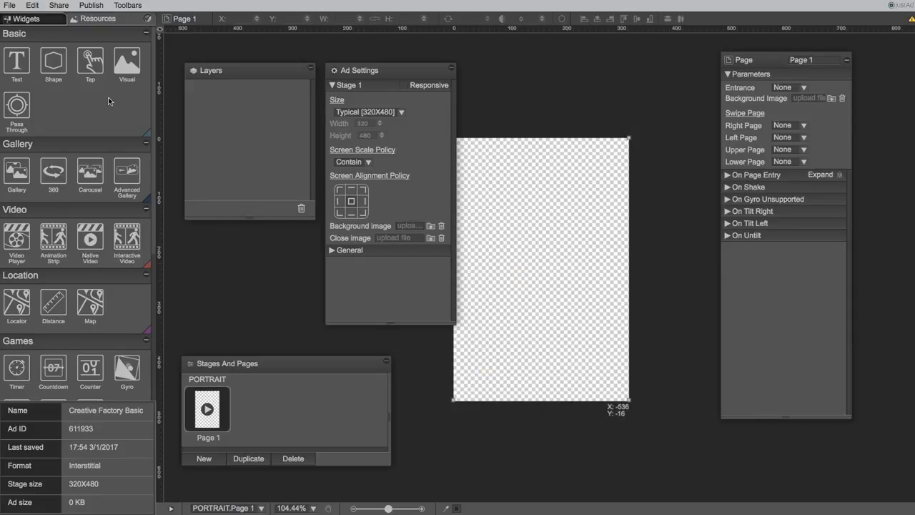
{"action": "left_click", "coordinate": [10, 6]}
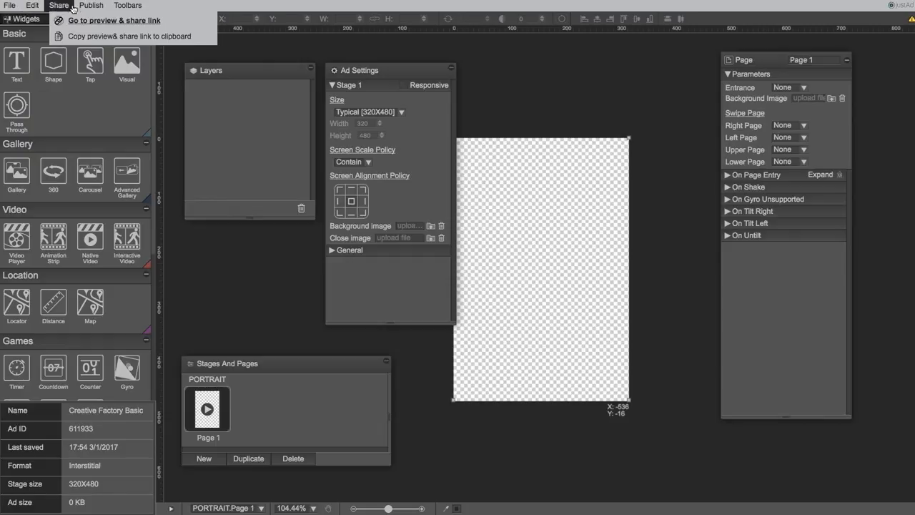
{"action": "mouse_move", "coordinate": [130, 7]}
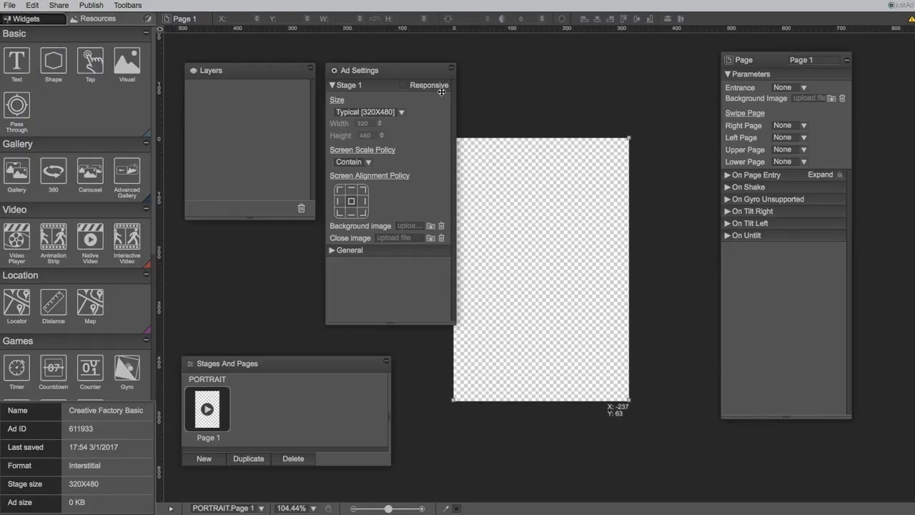
- Make Stage 1 responsive so it has both a portrait and a landscape layout
{"action": "left_click", "coordinate": [402, 86]}
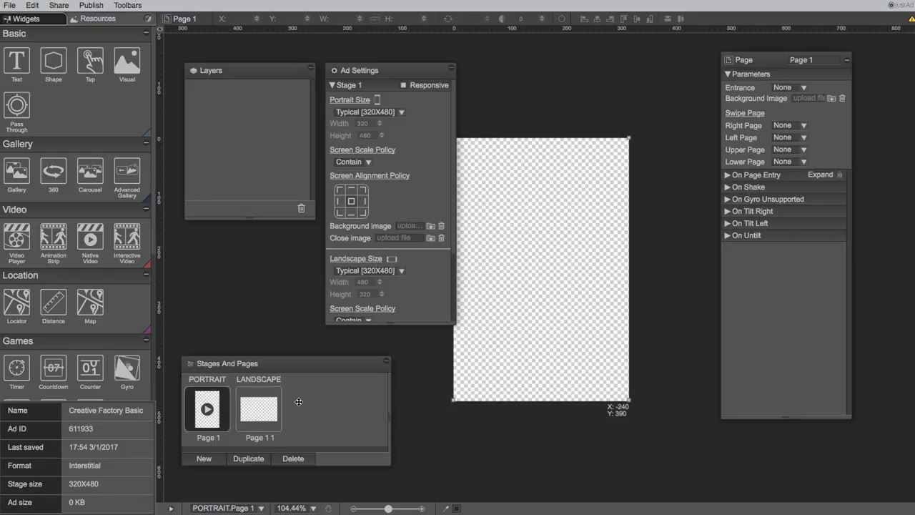
- Add a new page and a duplicate page to the portrait layout, and move Page 2 ahead of Page 1
{"action": "left_click", "coordinate": [204, 458]}
{"action": "left_click", "coordinate": [249, 459]}
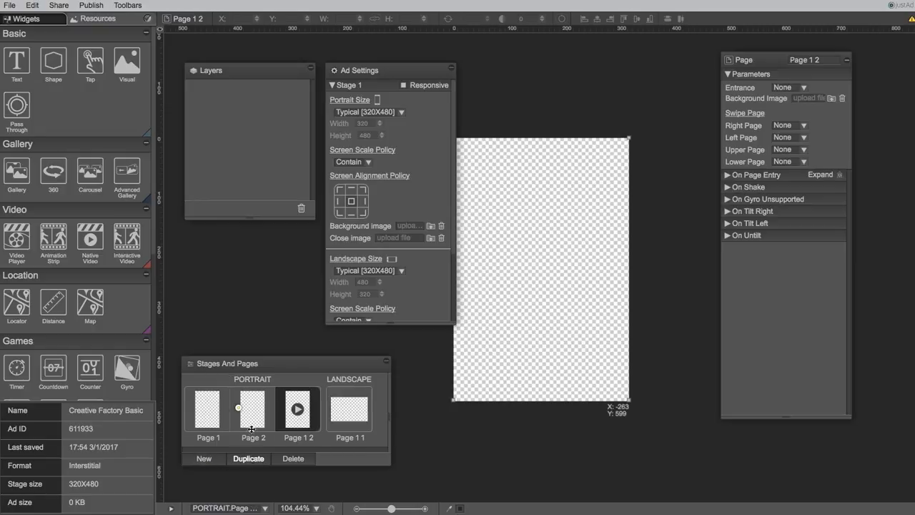
{"action": "left_click_drag", "start_coordinate": [258, 404], "coordinate": [208, 408]}
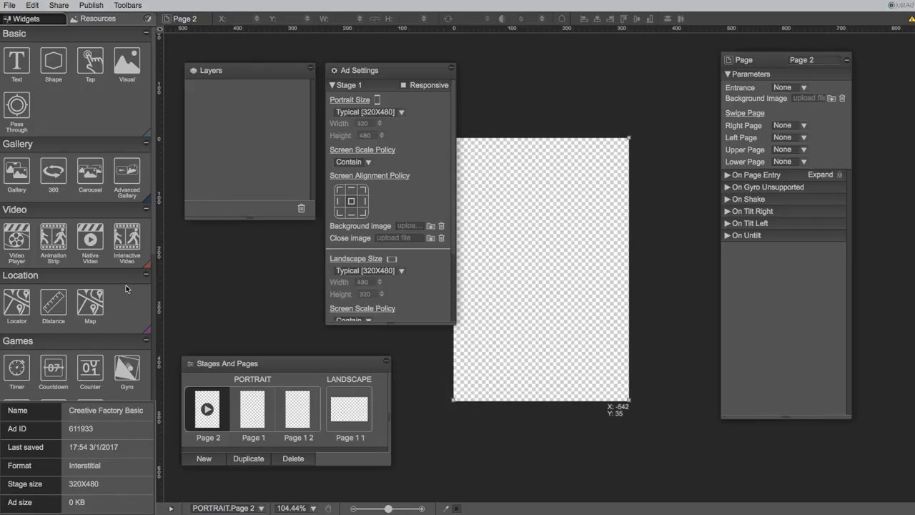
- Place a Drifter game widget in the upper half of Page 2 and a Wall widget below it
{"action": "scroll", "coordinate": [112, 314], "scroll_direction": "down", "scroll_amount": 5}
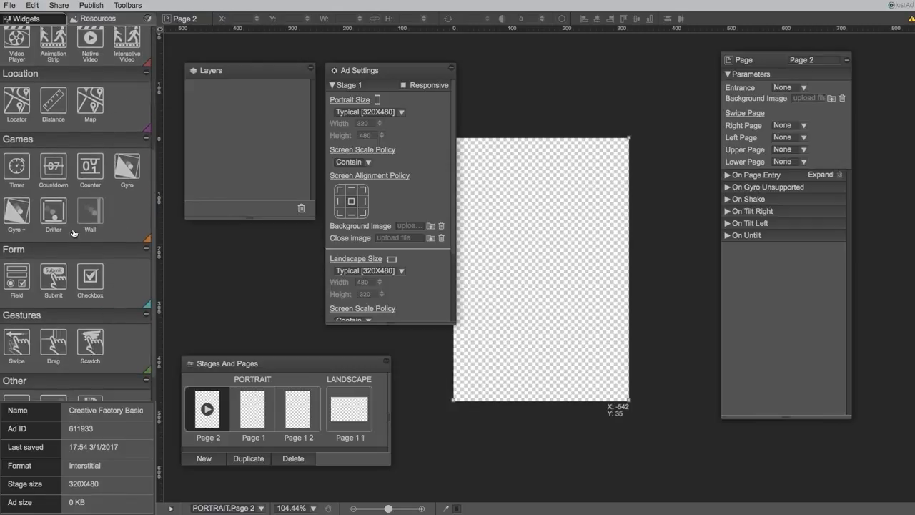
{"action": "left_click_drag", "start_coordinate": [65, 223], "coordinate": [548, 210]}
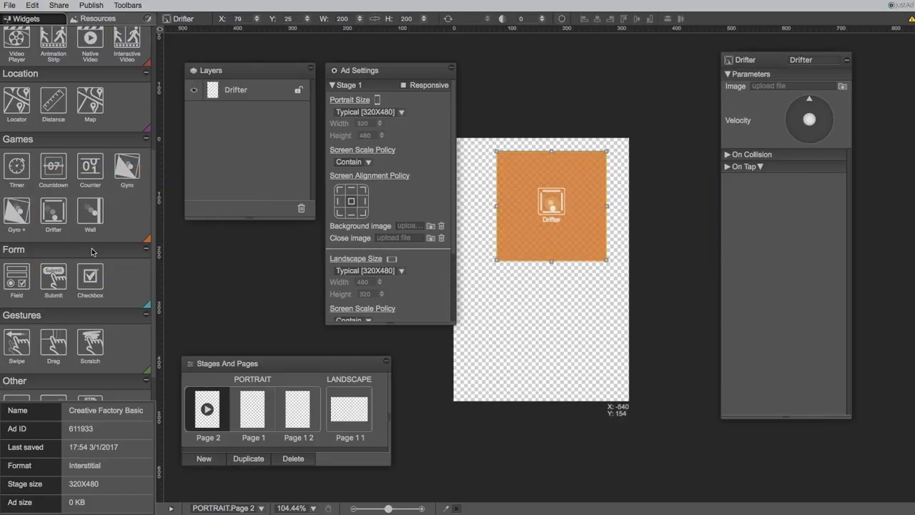
{"action": "left_click_drag", "start_coordinate": [90, 211], "coordinate": [548, 325]}
- Import ball.png from the Samples folder and assign it as the Drifter widget's image, closing Ad Settings to clear the workspace
{"action": "left_click", "coordinate": [524, 232]}
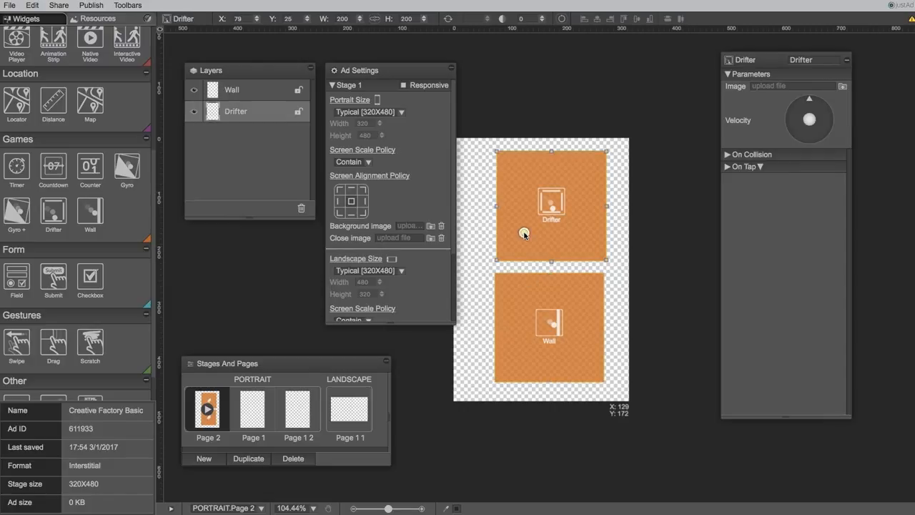
{"action": "left_click", "coordinate": [453, 70]}
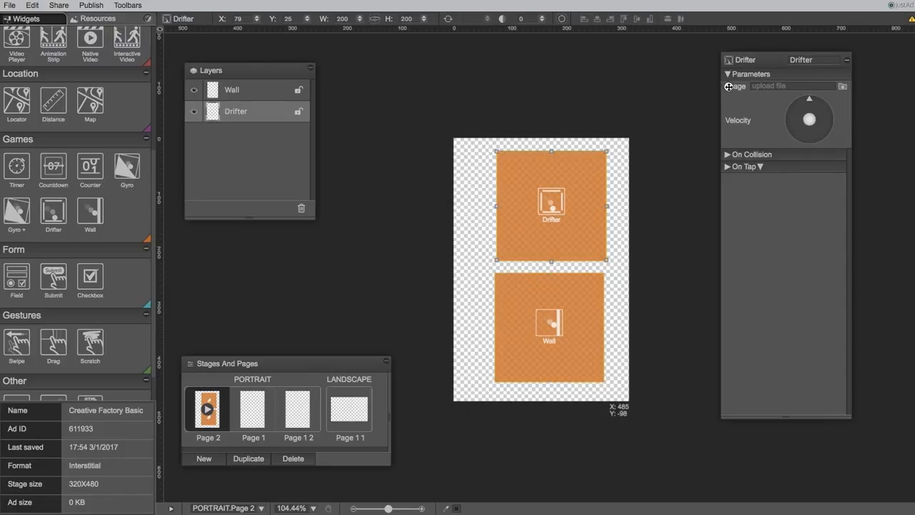
{"action": "left_click", "coordinate": [729, 86]}
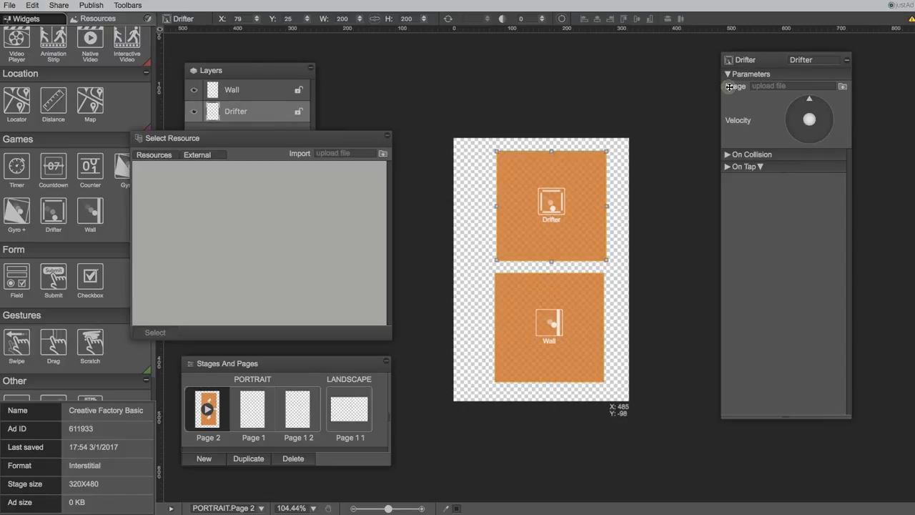
{"action": "left_click", "coordinate": [324, 153]}
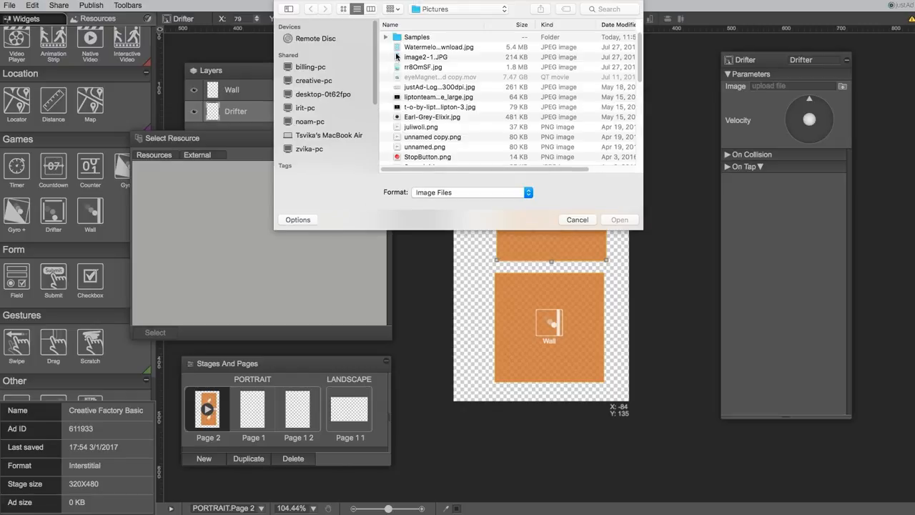
{"action": "double_click", "coordinate": [398, 37]}
{"action": "left_click", "coordinate": [410, 67]}
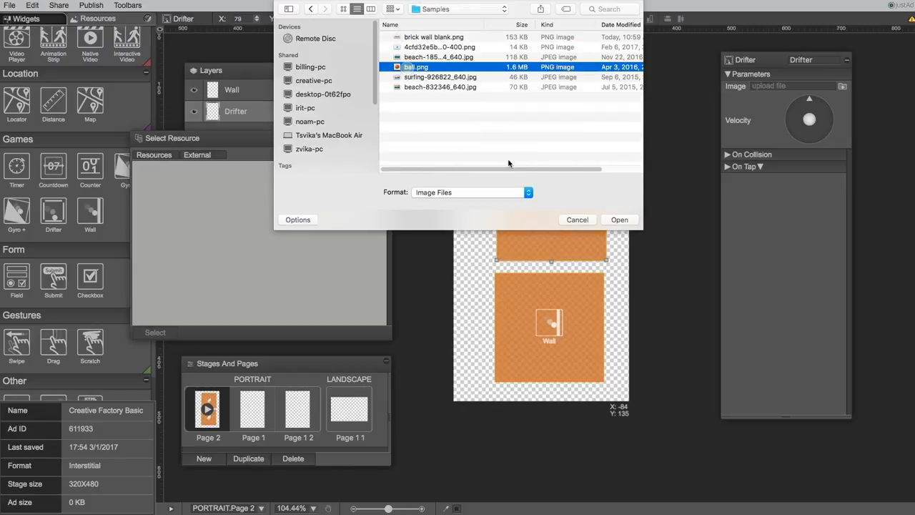
{"action": "left_click", "coordinate": [619, 220]}
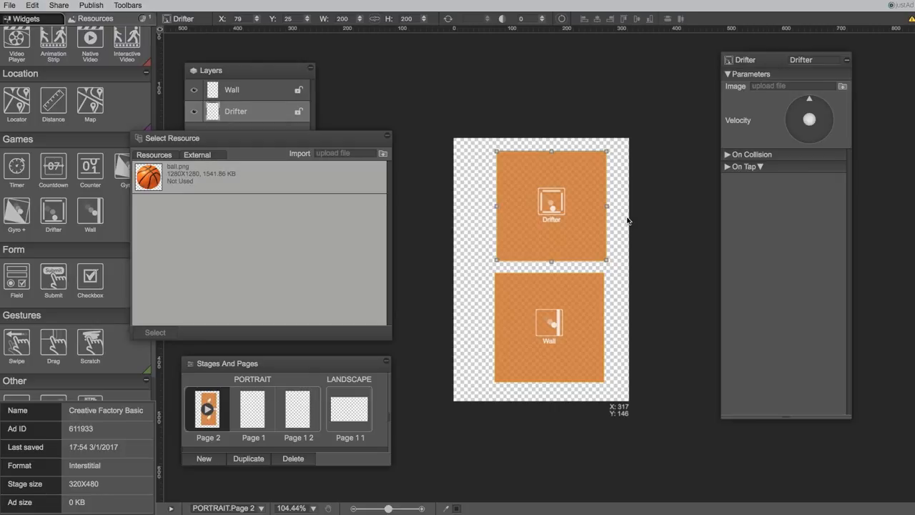
{"action": "left_click", "coordinate": [153, 333]}
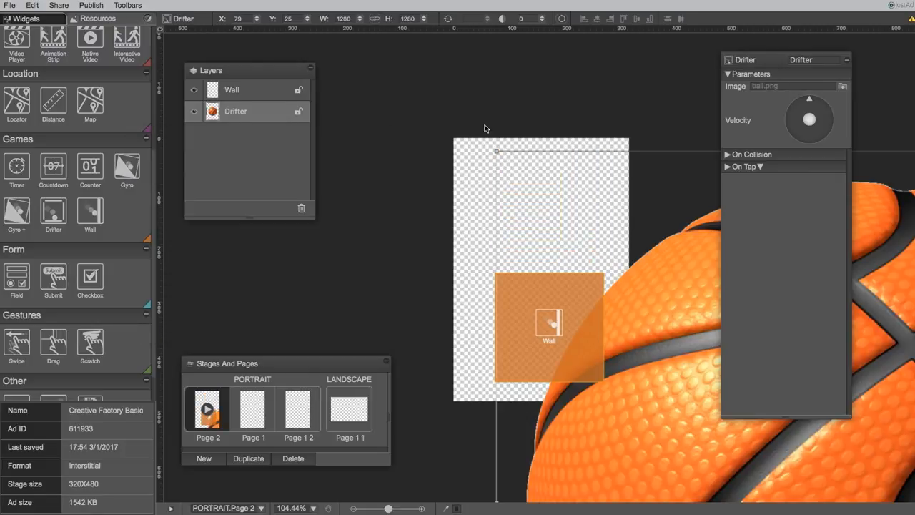
- Scale the basketball Drifter down to about 62 by 62, placed above the Wall at about X 220, Y 173
{"action": "mouse_move", "coordinate": [497, 151]}
{"action": "left_mouse_down"}
{"action": "mouse_move", "coordinate": [647, 296]}
{"action": "mouse_move", "coordinate": [429, 180]}
{"action": "mouse_move", "coordinate": [457, 158]}
{"action": "mouse_move", "coordinate": [708, 445]}
{"action": "mouse_move", "coordinate": [769, 490]}
{"action": "mouse_move", "coordinate": [522, 143]}
{"action": "mouse_move", "coordinate": [499, 157]}
{"action": "left_mouse_up"}
{"action": "left_click_drag", "start_coordinate": [487, 146], "coordinate": [574, 233]}
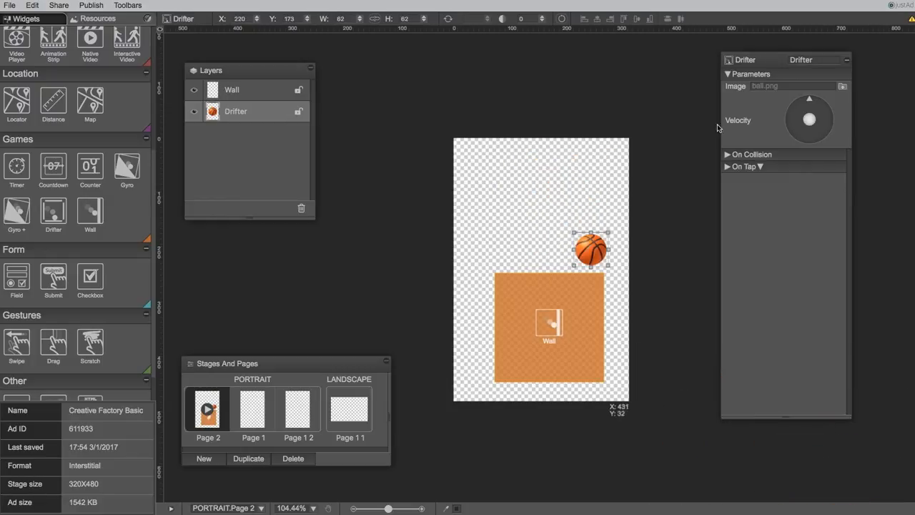
{"action": "left_click", "coordinate": [760, 87]}
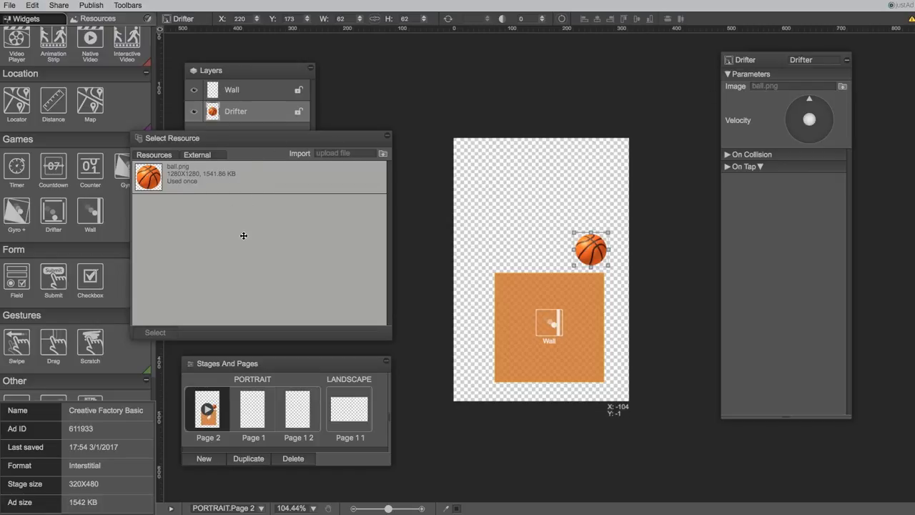
{"action": "left_click", "coordinate": [387, 135]}
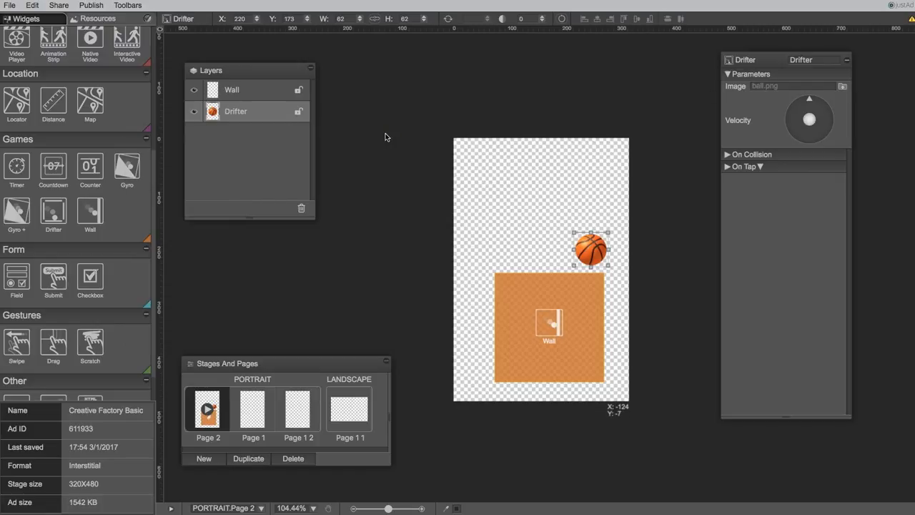
- Use brick wall blank.png from the Samples folder as the Wall widget's image
{"action": "left_click", "coordinate": [513, 284]}
{"action": "key", "text": "super+Tab"}
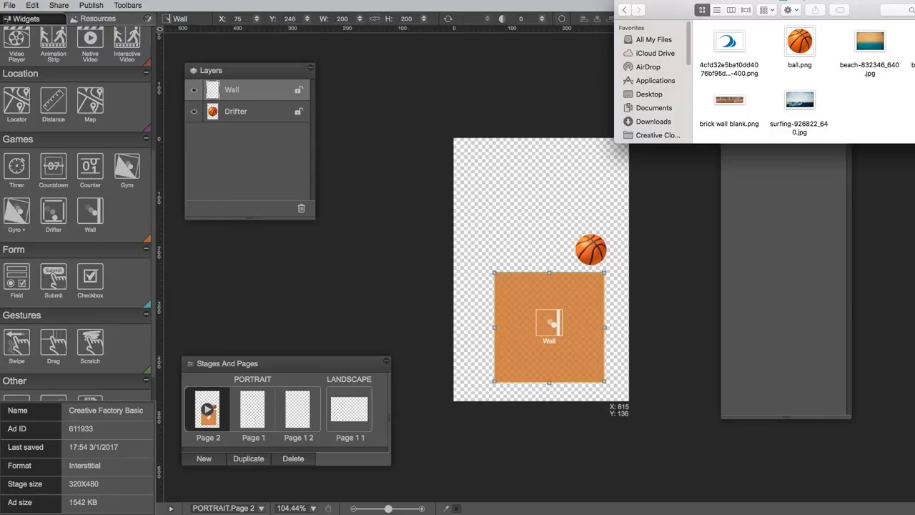
{"action": "left_click_drag", "start_coordinate": [726, 101], "coordinate": [594, 287]}
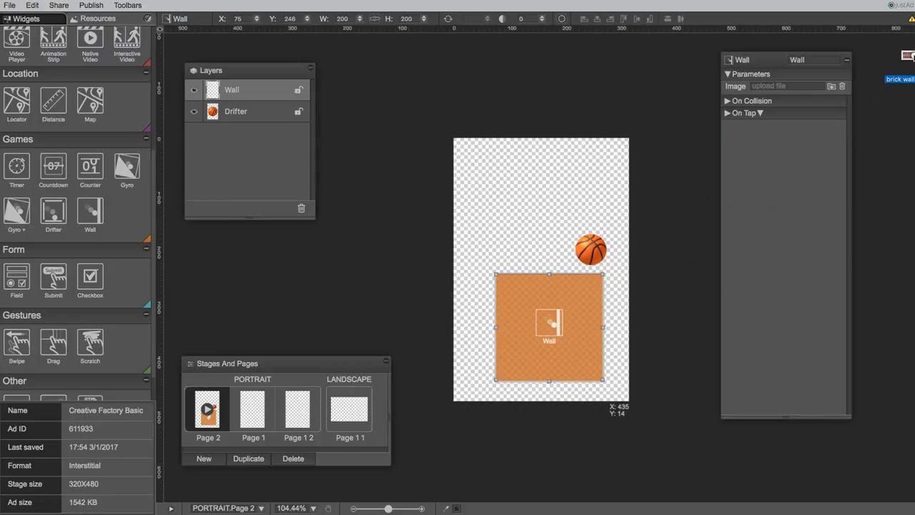
{"action": "double_click", "coordinate": [565, 287]}
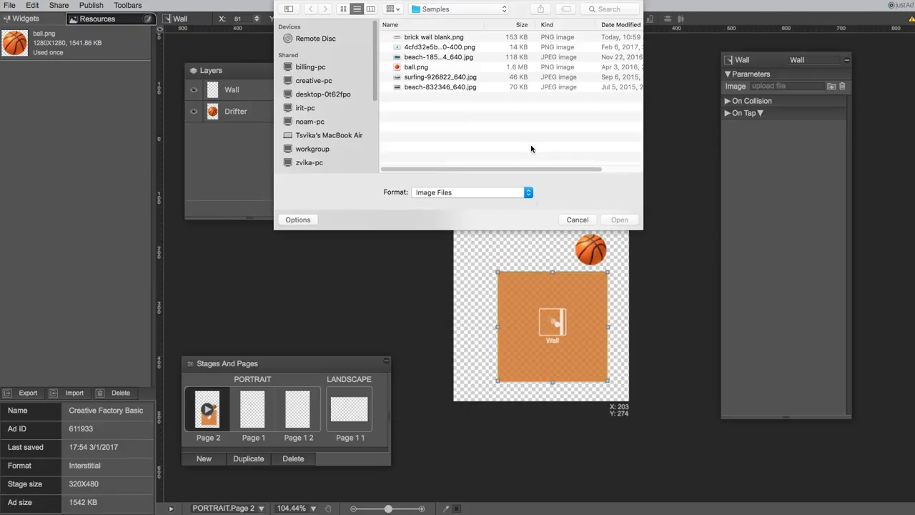
{"action": "left_click", "coordinate": [461, 37]}
{"action": "left_click", "coordinate": [620, 219]}
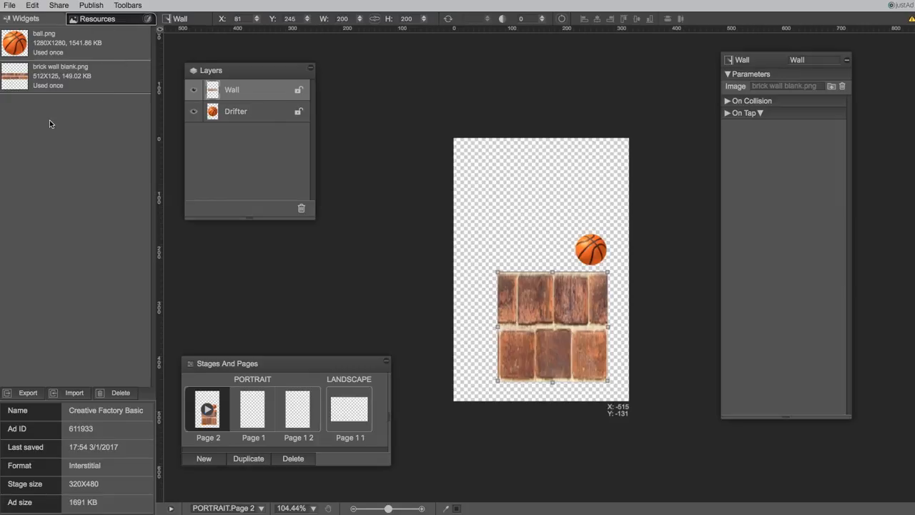
- Reset the Wall widget to its image's original size, lock its proportions and set its height to 40
{"action": "left_click", "coordinate": [562, 19]}
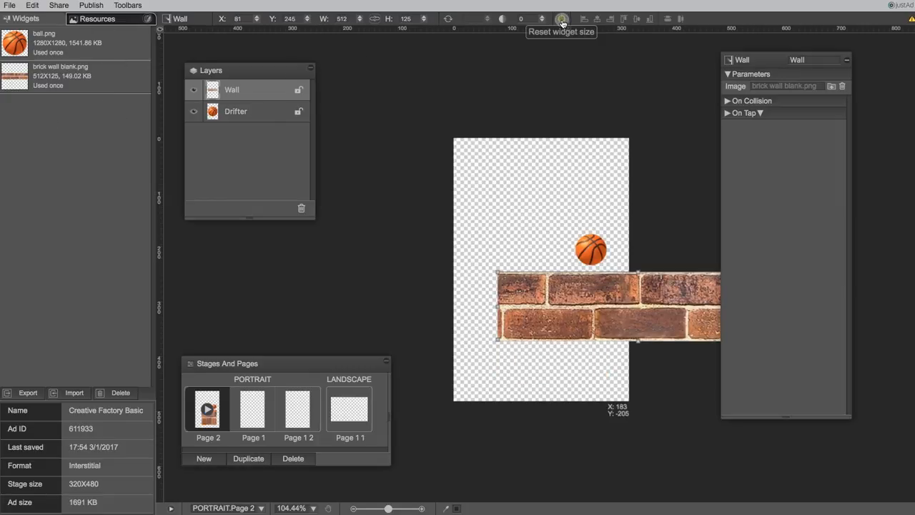
{"action": "left_click", "coordinate": [376, 21]}
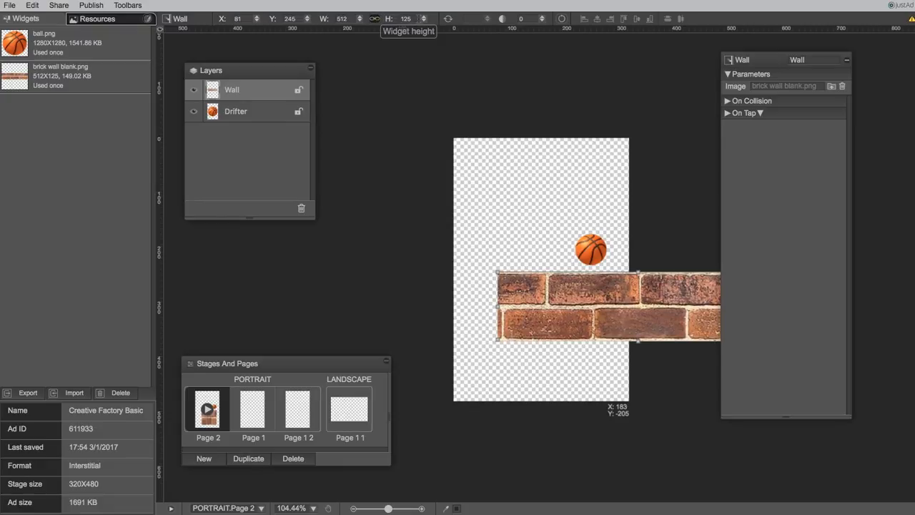
{"action": "left_click_drag", "start_coordinate": [415, 19], "coordinate": [399, 19]}
{"action": "type", "text": "40"}
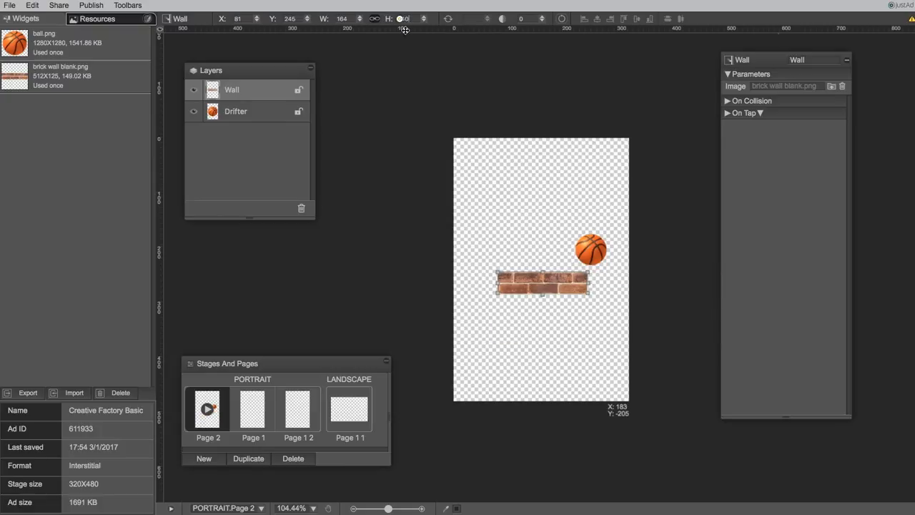
- Rename the Wall widget as Wall1
{"action": "left_click", "coordinate": [819, 63]}
{"action": "type", "text": "1"}
- Give the basketball Drifter a moderate velocity directed up and slightly to the right
{"action": "left_click", "coordinate": [600, 246]}
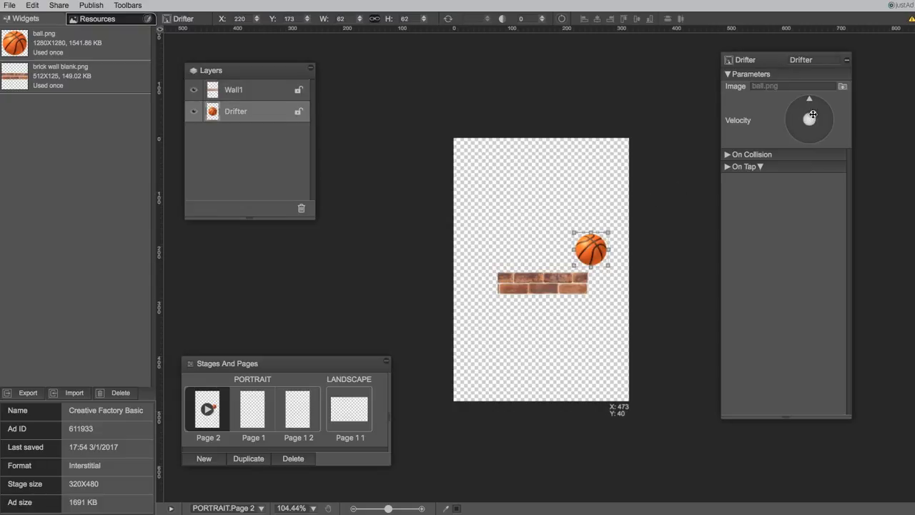
{"action": "left_click_drag", "start_coordinate": [812, 114], "coordinate": [814, 111]}
- Examine the actions offered for the Drifter's On Collision event and expand its On Tap event
{"action": "left_click", "coordinate": [728, 155]}
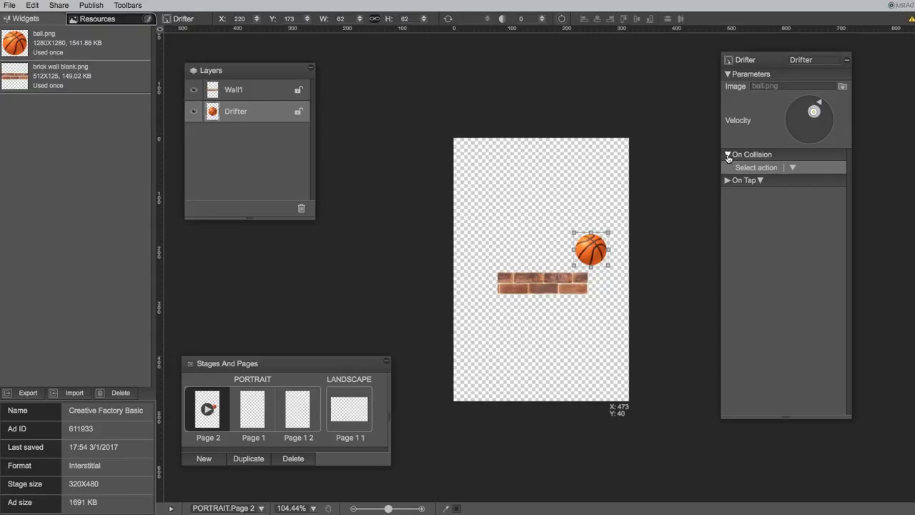
{"action": "left_click", "coordinate": [793, 168]}
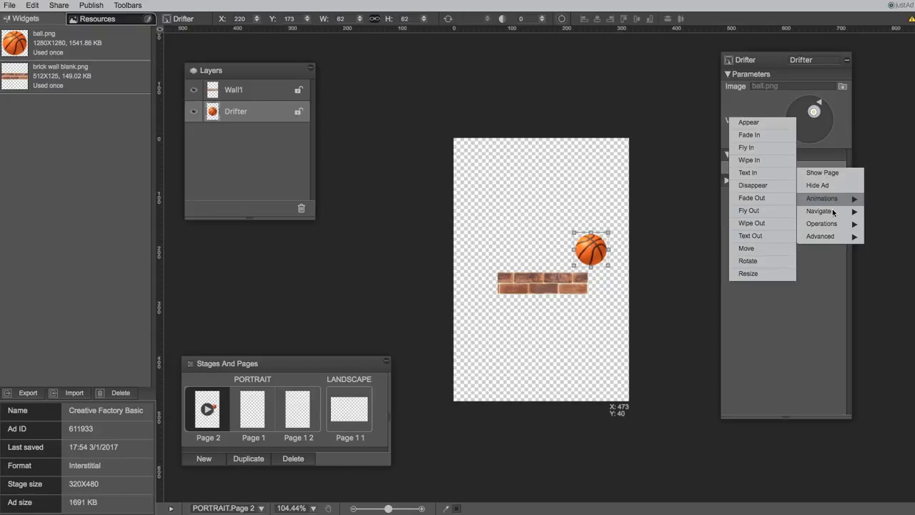
{"action": "mouse_move", "coordinate": [833, 214]}
{"action": "left_click", "coordinate": [814, 261]}
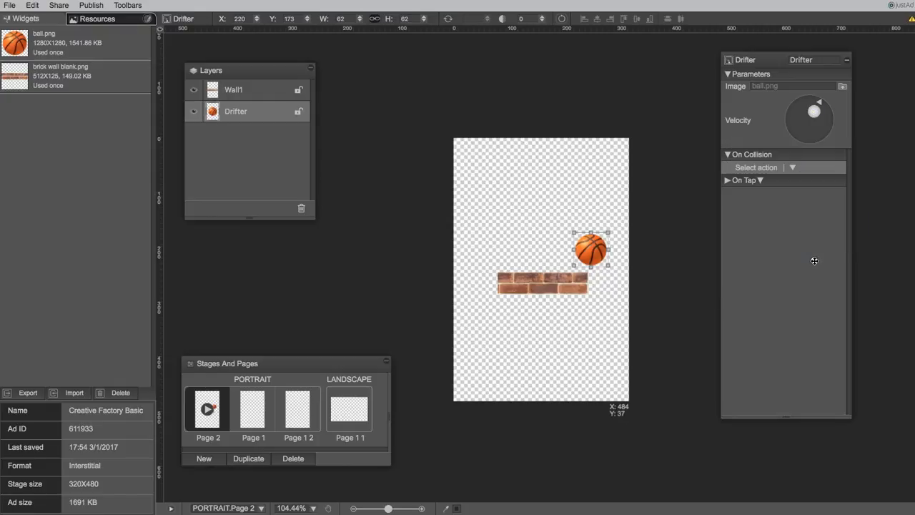
{"action": "left_click", "coordinate": [727, 182]}
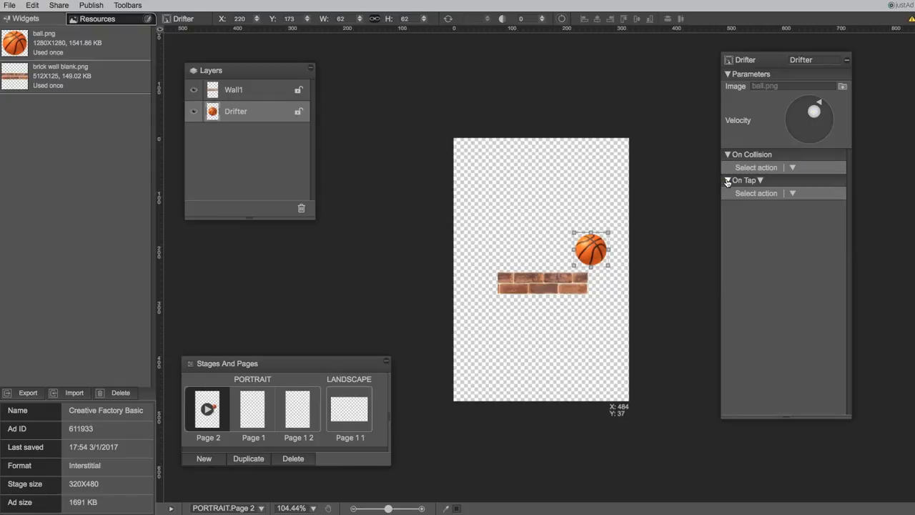
- Collapse the Drifter's On Tap event and set its On Collision event to show Page 1
{"action": "left_click", "coordinate": [727, 181]}
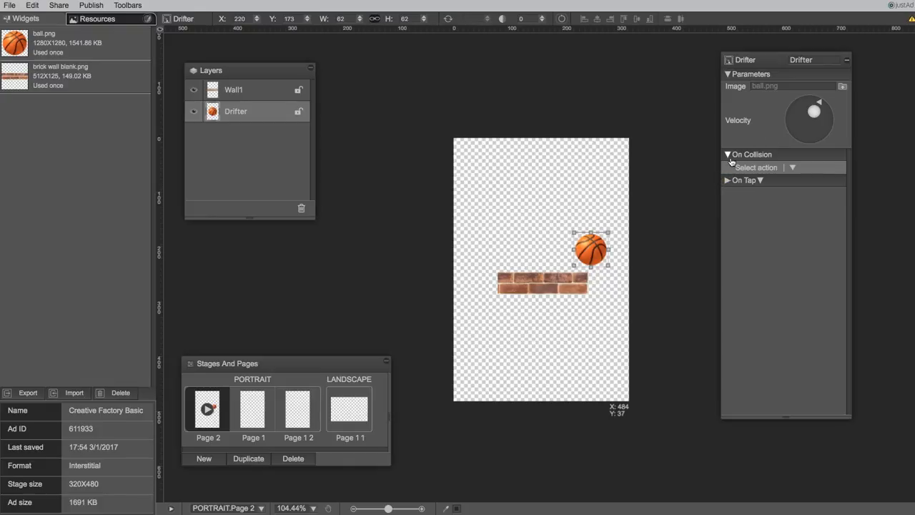
{"action": "left_click", "coordinate": [793, 168]}
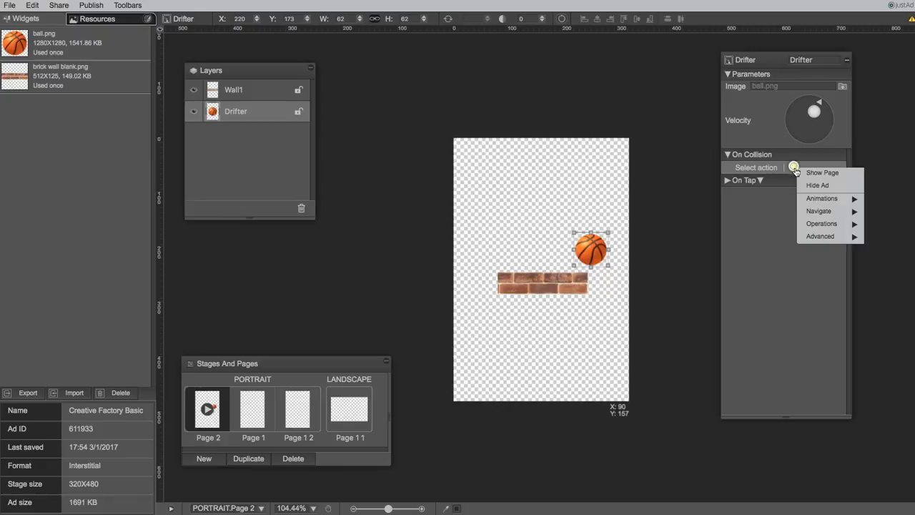
{"action": "left_click", "coordinate": [812, 172]}
{"action": "left_click", "coordinate": [804, 198]}
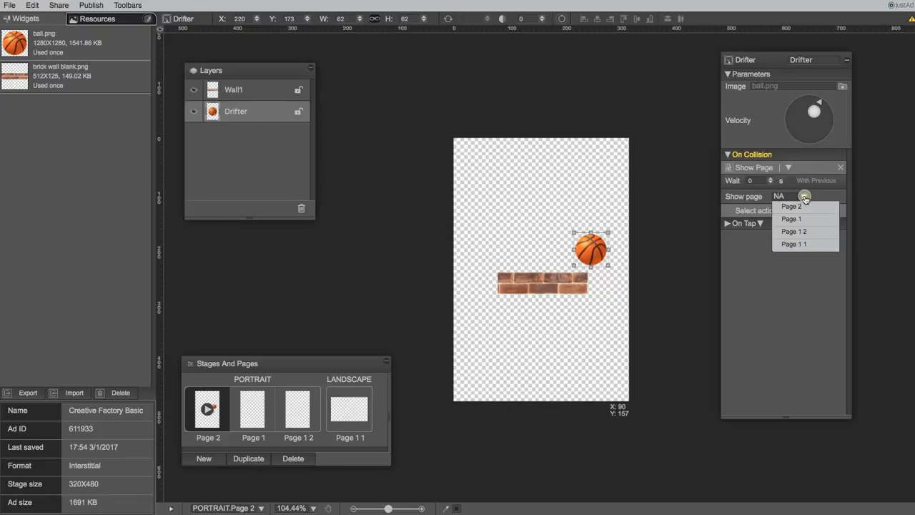
{"action": "left_click", "coordinate": [812, 215]}
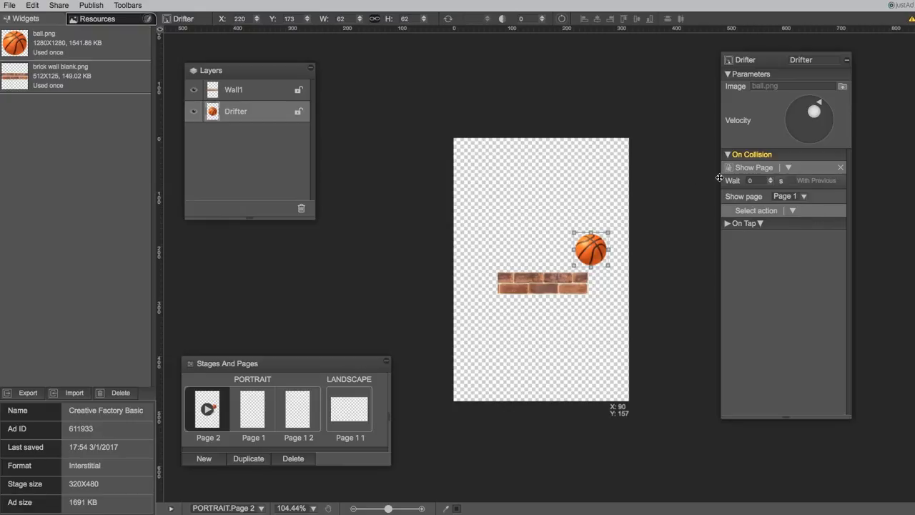
- Copy the basketball Drifter from portrait Page 2 and paste it onto landscape Page 1 1
{"action": "left_click", "coordinate": [593, 180]}
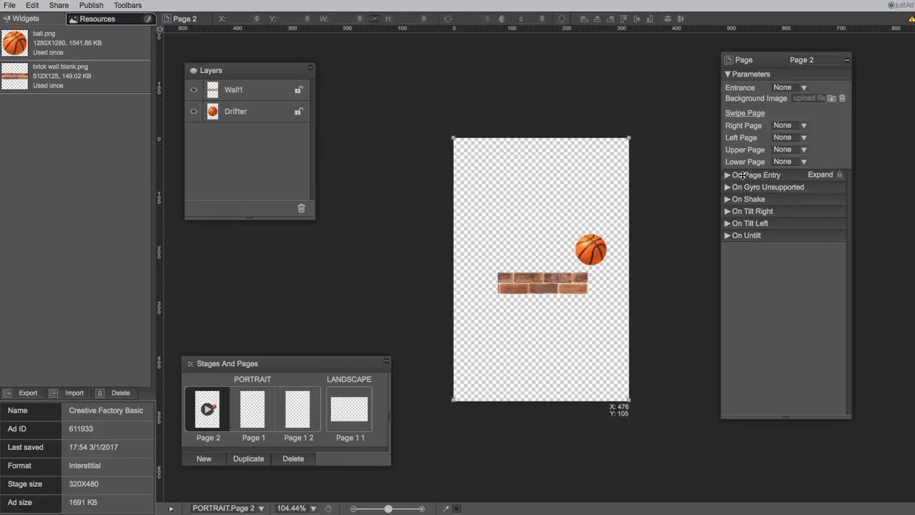
{"action": "left_click", "coordinate": [597, 251]}
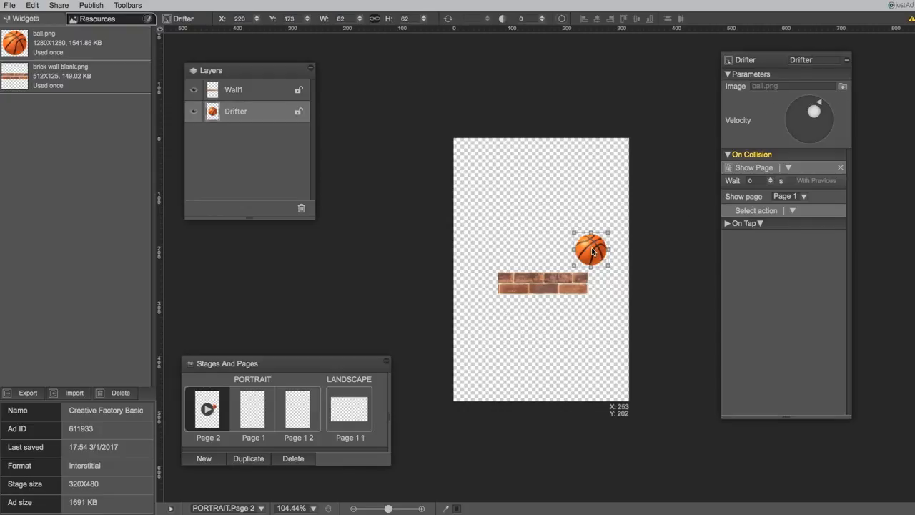
{"action": "left_click", "coordinate": [30, 6]}
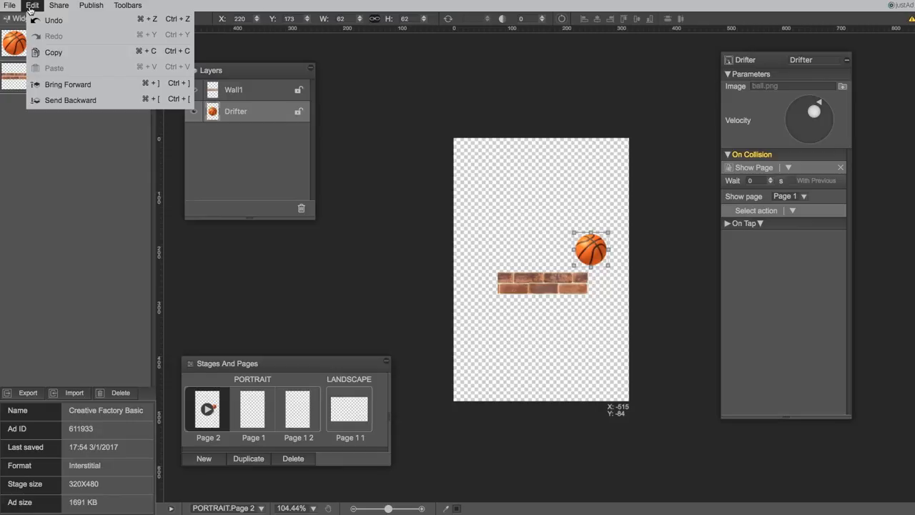
{"action": "left_click", "coordinate": [47, 52]}
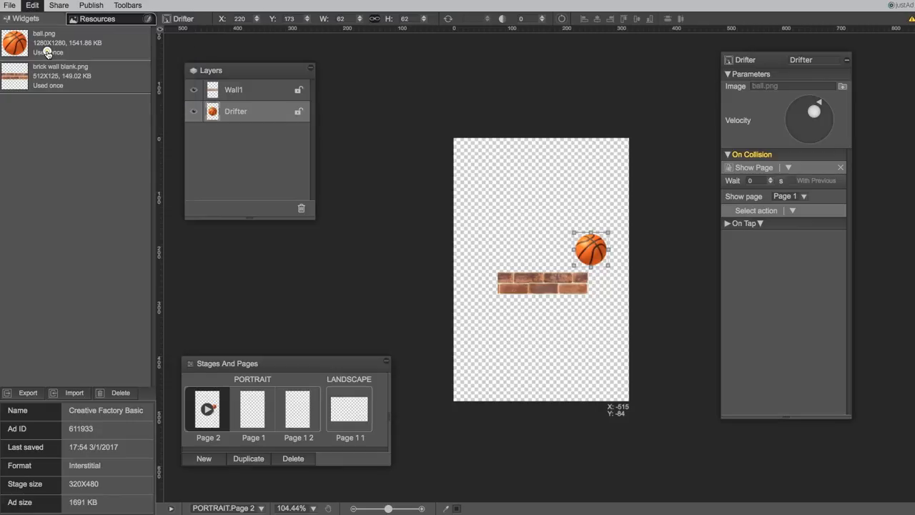
{"action": "left_click", "coordinate": [338, 408]}
{"action": "left_click", "coordinate": [33, 6]}
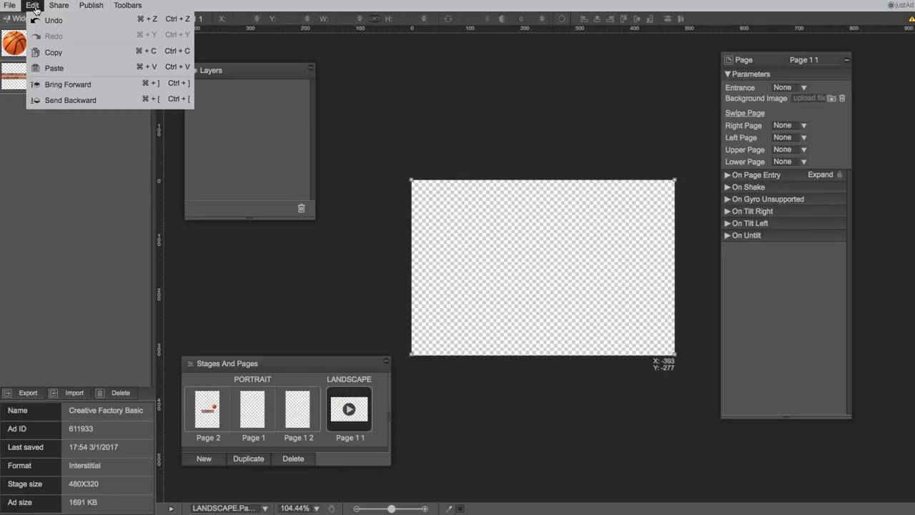
{"action": "left_click", "coordinate": [63, 69]}
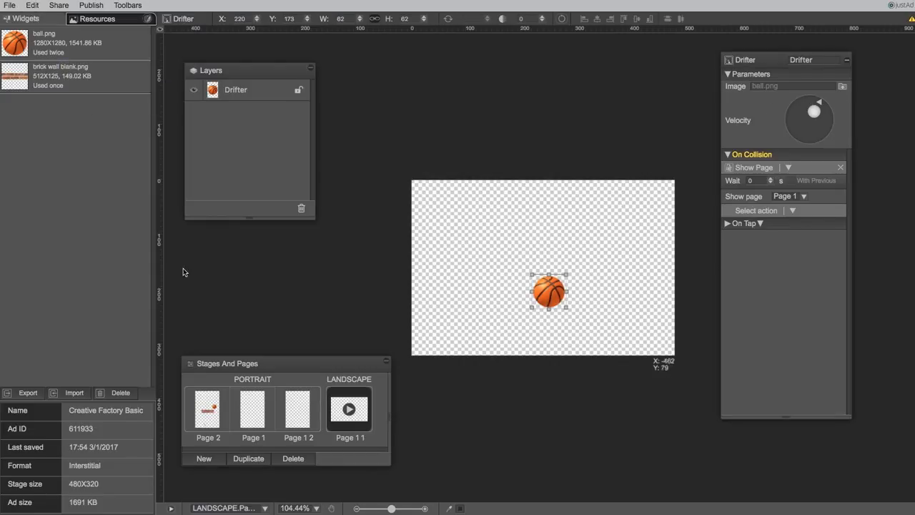
- Copy the Wall1 widget from portrait Page 2 and paste it onto landscape Page 1 1
{"action": "left_click", "coordinate": [207, 409]}
{"action": "left_click", "coordinate": [540, 298]}
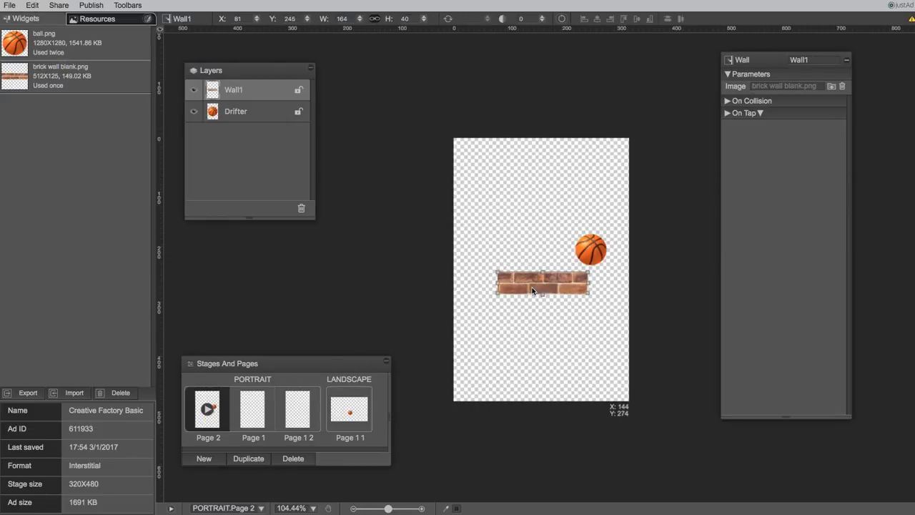
{"action": "right_click", "coordinate": [533, 288]}
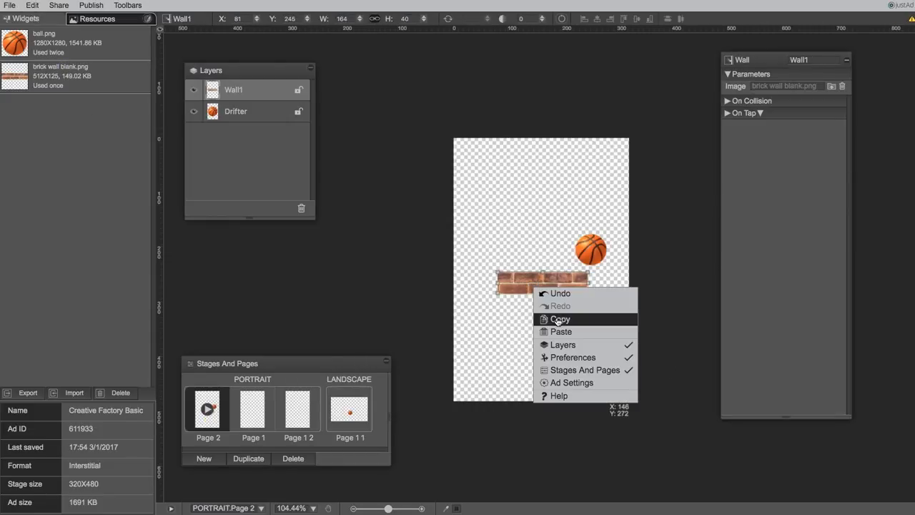
{"action": "left_click", "coordinate": [360, 410]}
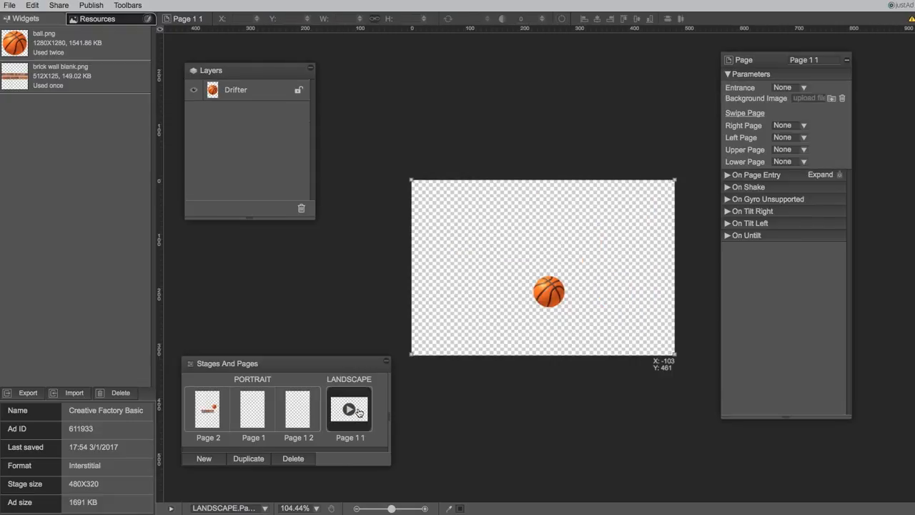
{"action": "right_click", "coordinate": [461, 342]}
{"action": "left_click", "coordinate": [488, 386]}
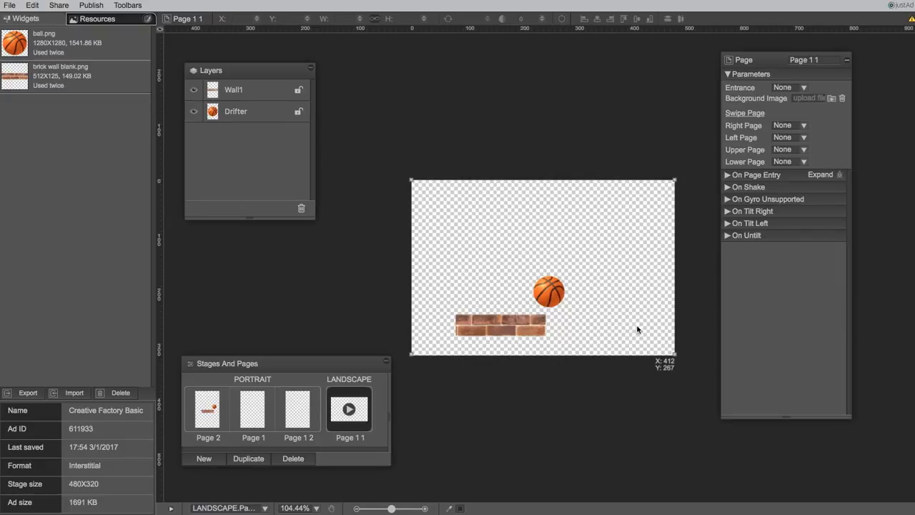
- Add a Tap widget to the landscape page's upper left area and assign it the single-brick clipart PNG from the Samples folder
{"action": "left_click", "coordinate": [34, 20]}
{"action": "left_click_drag", "start_coordinate": [90, 61], "coordinate": [472, 204]}
{"action": "left_click", "coordinate": [914, 157]}
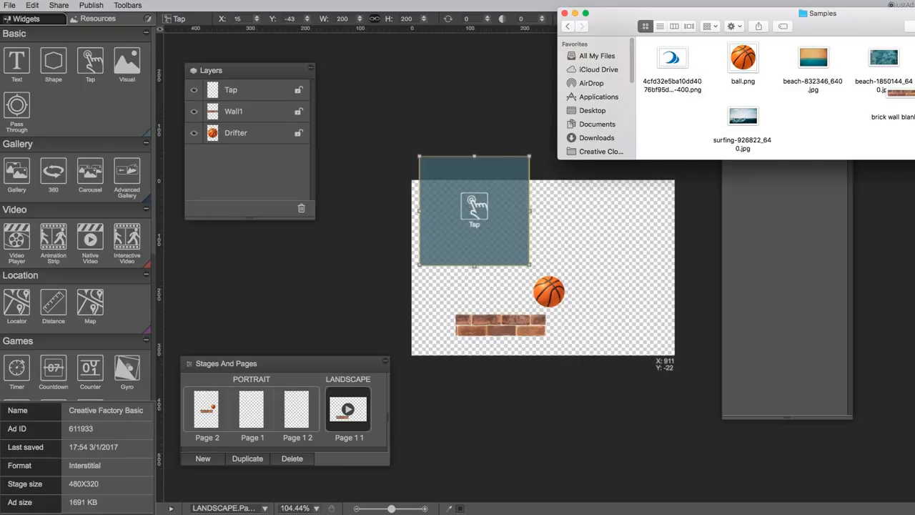
{"action": "left_click_drag", "start_coordinate": [913, 129], "coordinate": [464, 192]}
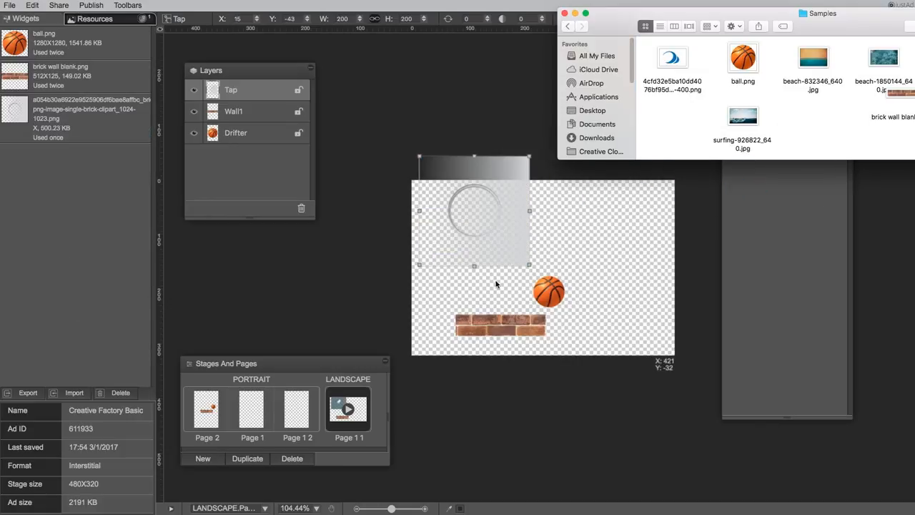
- Shrink the brick Tap widget to about 124 by 124 and move it to the landscape page's lower left corner
{"action": "left_click", "coordinate": [528, 171]}
{"action": "left_click_drag", "start_coordinate": [527, 171], "coordinate": [477, 197]}
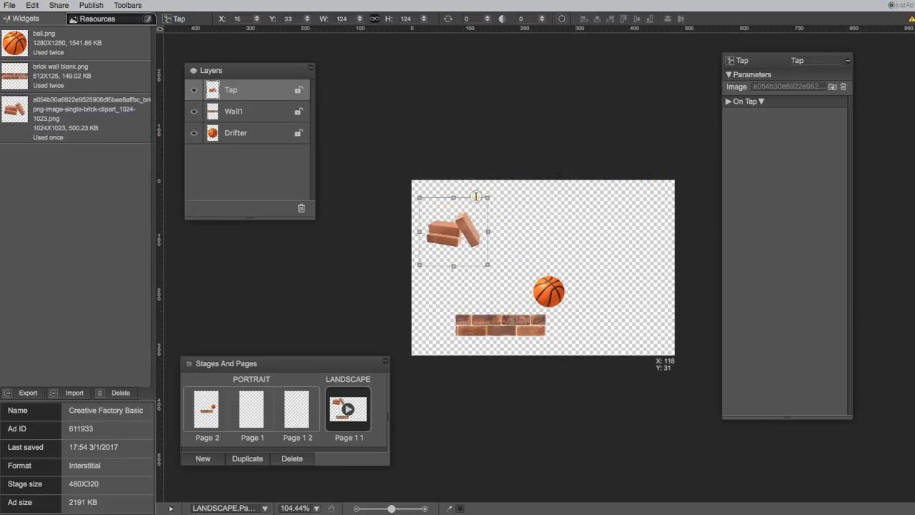
{"action": "left_click_drag", "start_coordinate": [467, 254], "coordinate": [464, 362]}
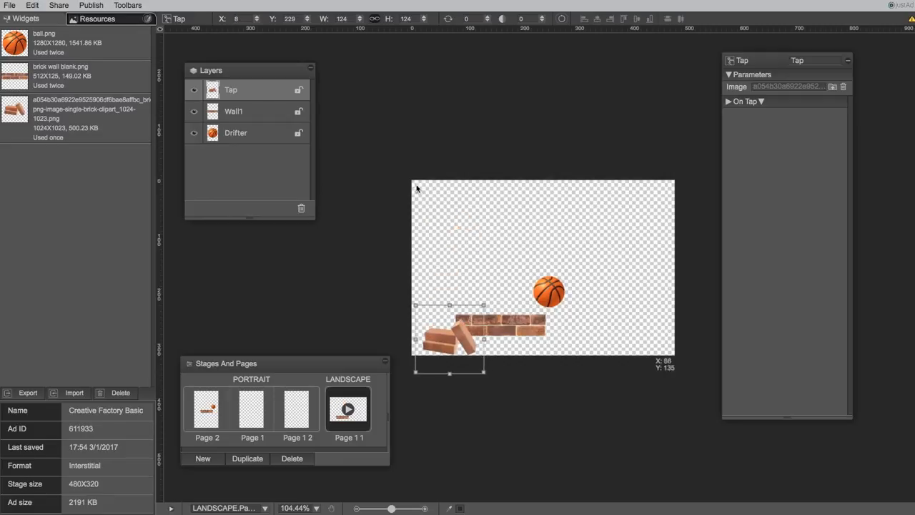
- Open the Tap layer's name for editing and toggle the layer's visibility off and back on
{"action": "double_click", "coordinate": [251, 90]}
{"action": "mouse_move", "coordinate": [218, 84]}
{"action": "left_mouse_down"}
{"action": "mouse_move", "coordinate": [221, 117]}
{"action": "mouse_move", "coordinate": [222, 86]}
{"action": "mouse_move", "coordinate": [230, 89]}
{"action": "left_mouse_up"}
{"action": "left_click", "coordinate": [193, 91]}
{"action": "left_click", "coordinate": [193, 91]}
- Preview the ad from portrait Page 2 and rotate the simulated device to landscape
{"action": "left_click", "coordinate": [204, 397]}
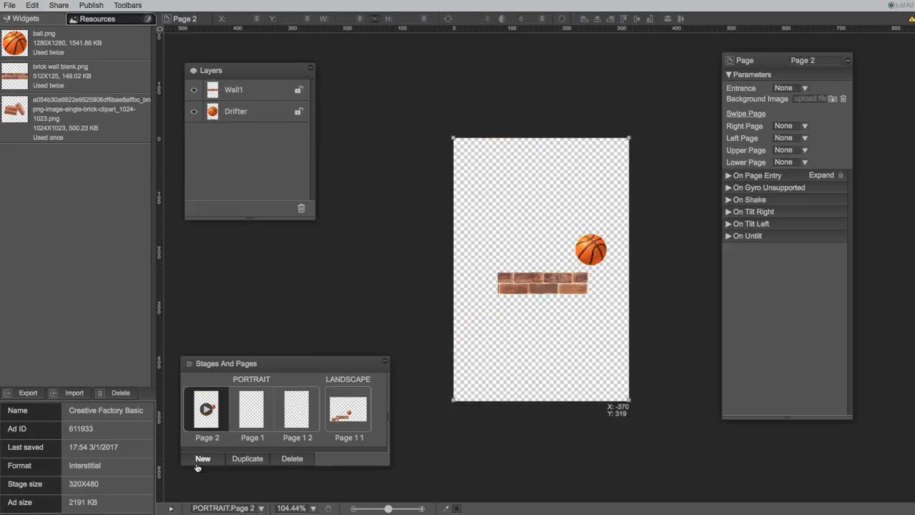
{"action": "left_click", "coordinate": [171, 509]}
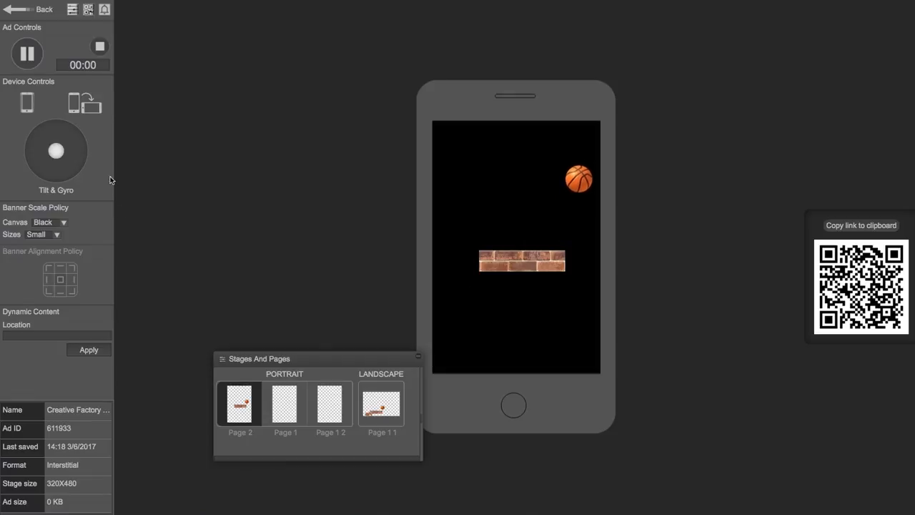
{"action": "left_click", "coordinate": [84, 104]}
- Pause the landscape preview and check its notifications, closing them again
{"action": "left_click", "coordinate": [27, 53]}
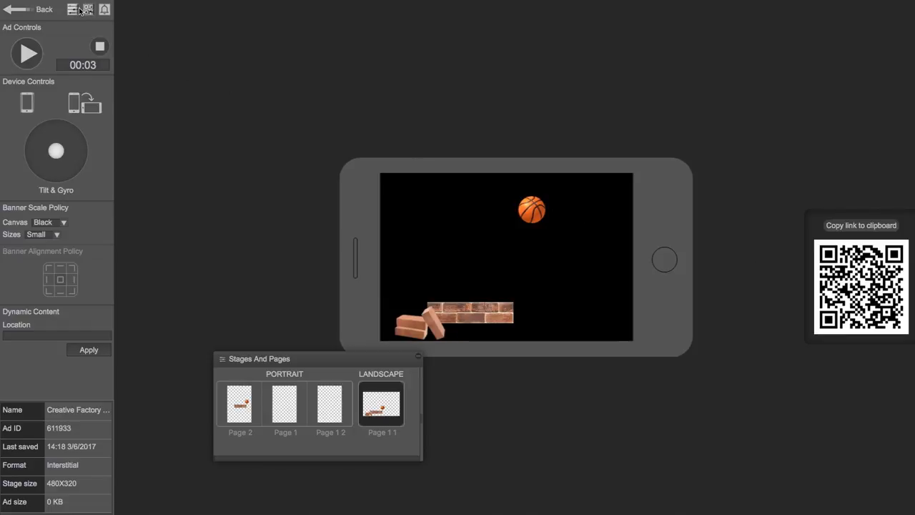
{"action": "left_click", "coordinate": [105, 11]}
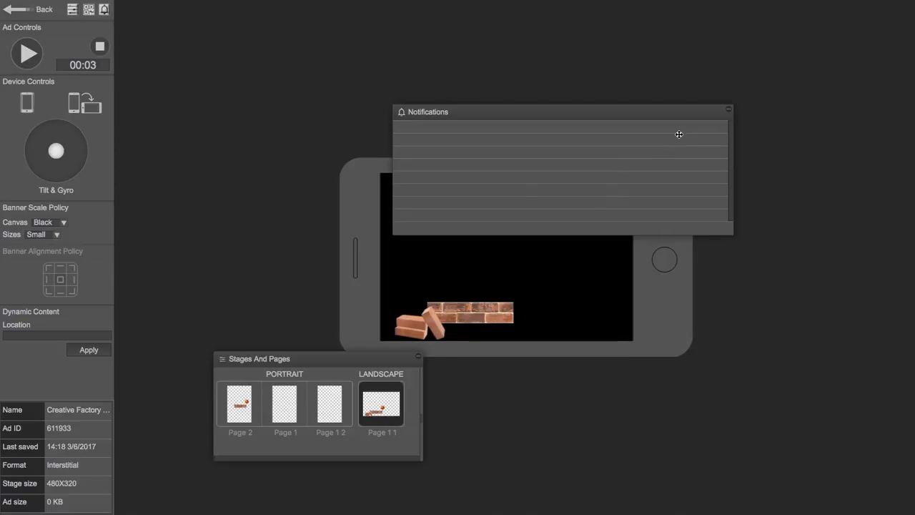
{"action": "left_click", "coordinate": [730, 111]}
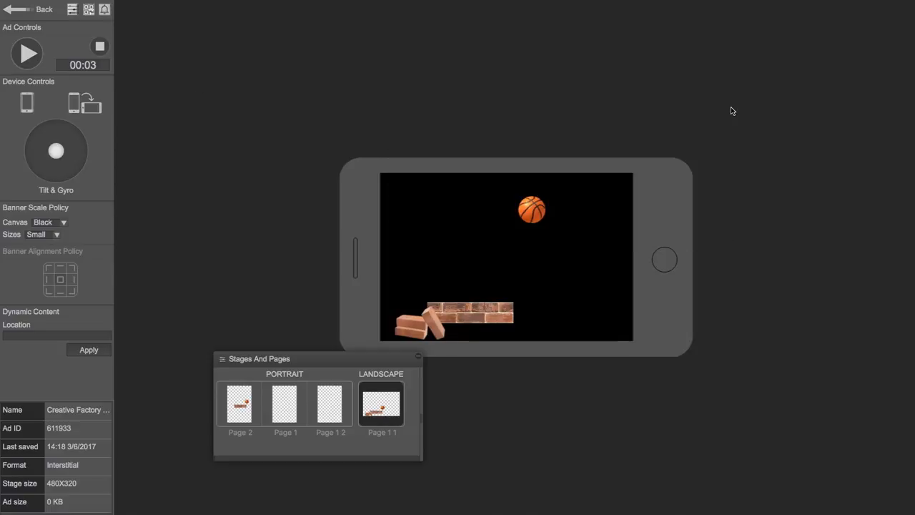